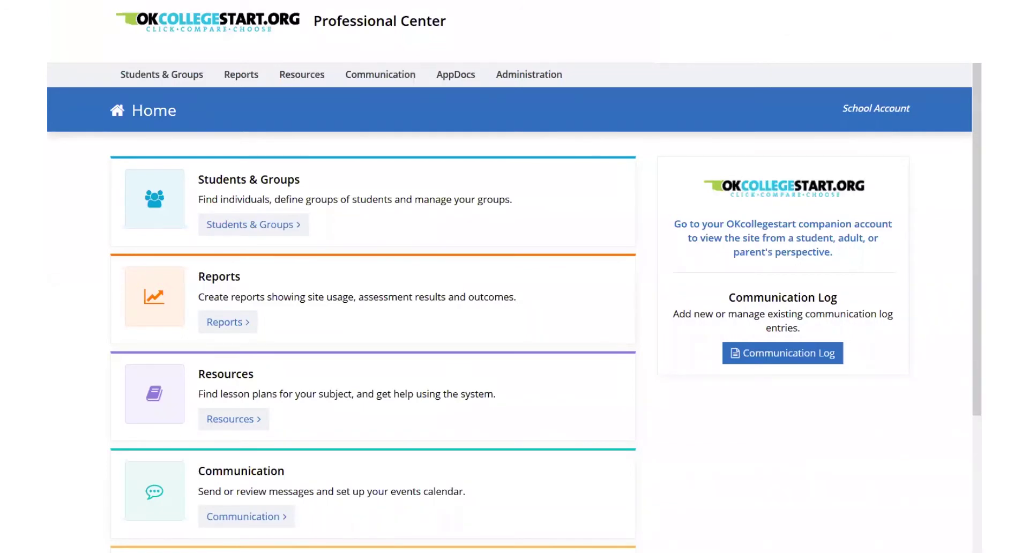
# Step: Start a new Assignment & Curriculum Tracking Report
pyautogui.click(257, 82)
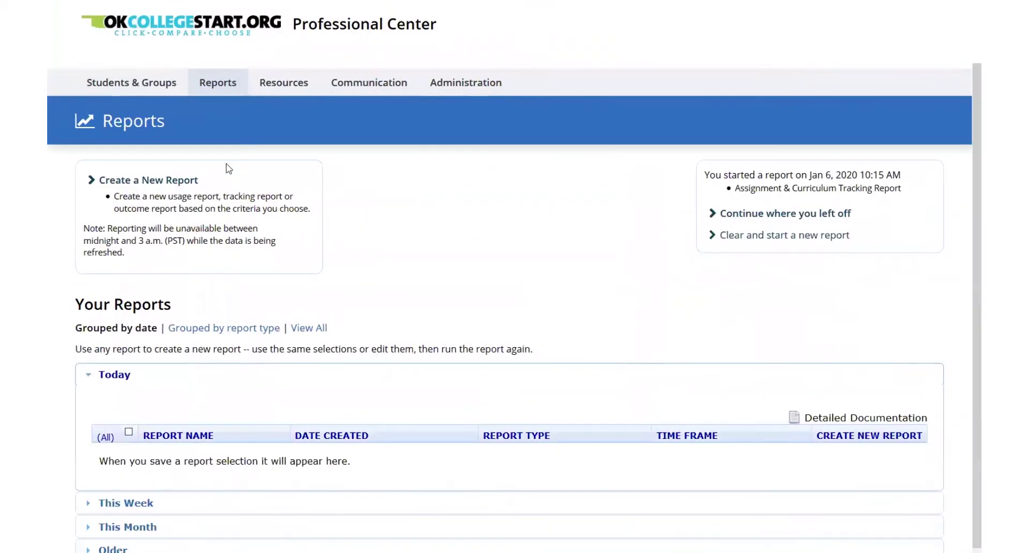
pyautogui.click(183, 182)
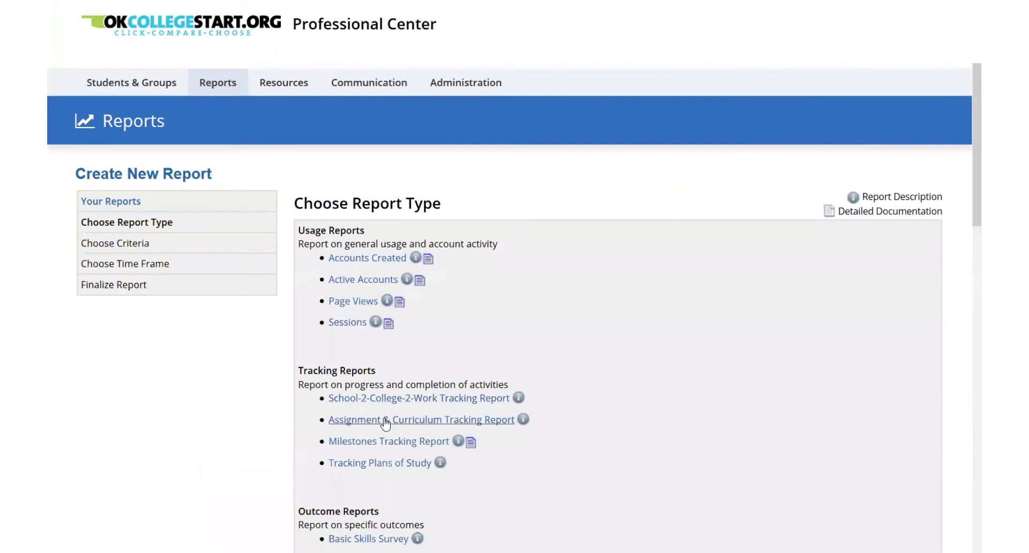
pyautogui.click(384, 422)
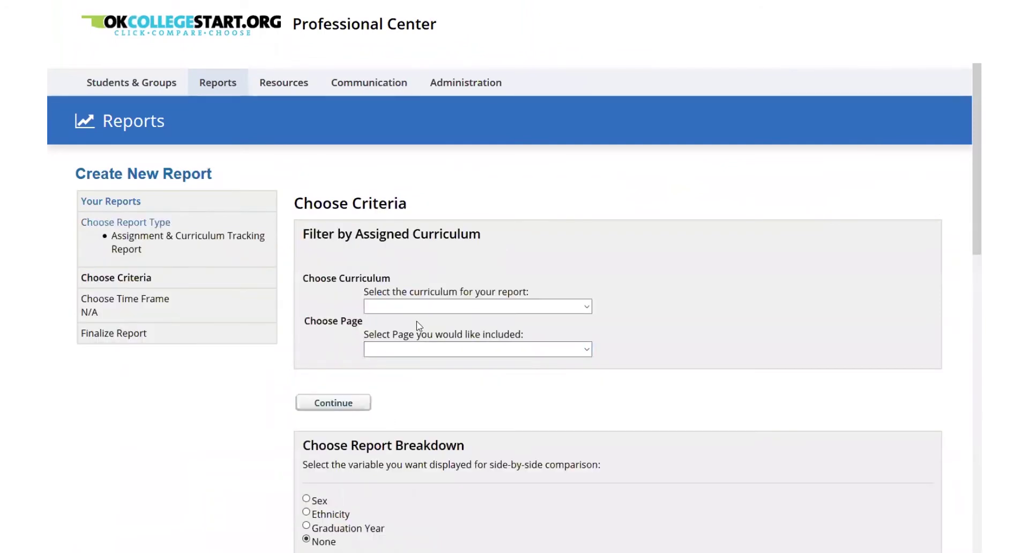
# Step: Filter the report to the Oklahoma ICAP Template curriculum and its 12th Grade page
pyautogui.click(557, 310)
pyautogui.click(571, 336)
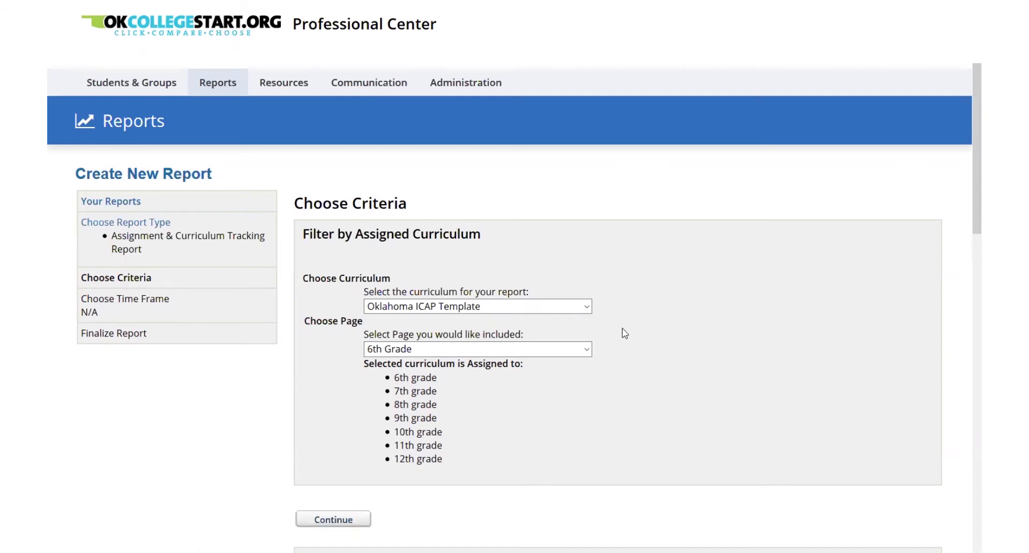
pyautogui.click(587, 350)
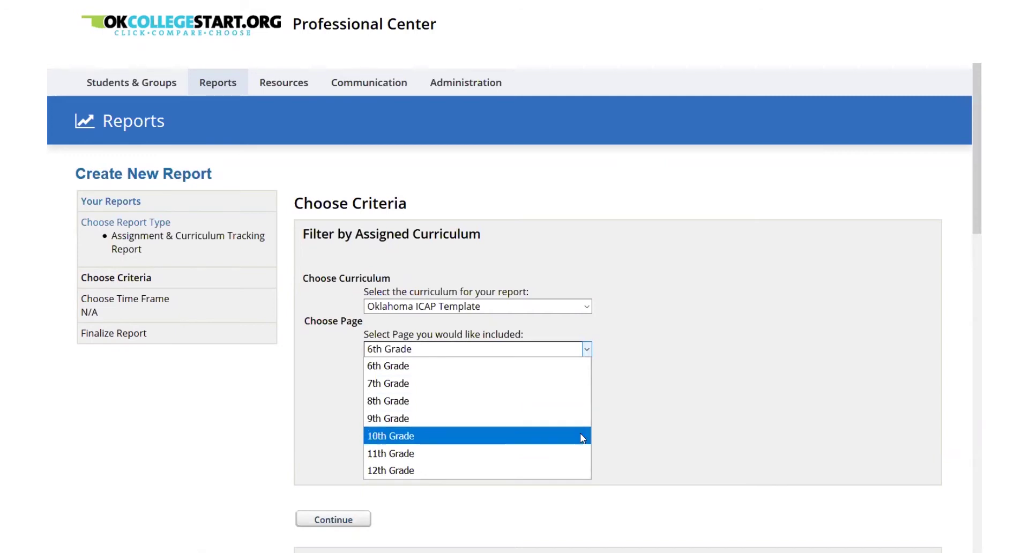
pyautogui.click(578, 470)
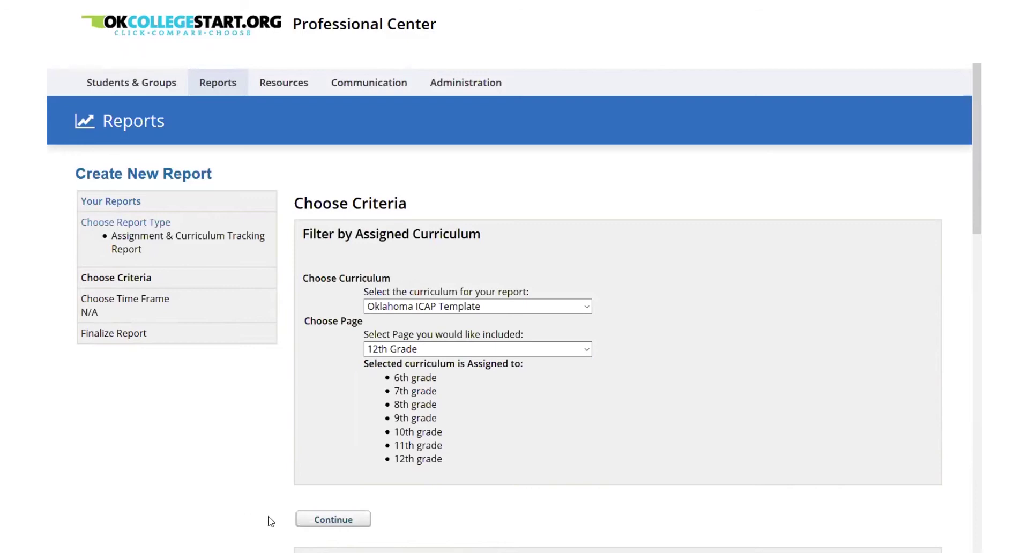
# Step: Filter the population to graduation year 2020 (12th Grade) and create the report with graphs displayed
pyautogui.scroll(-5, 271, 522)
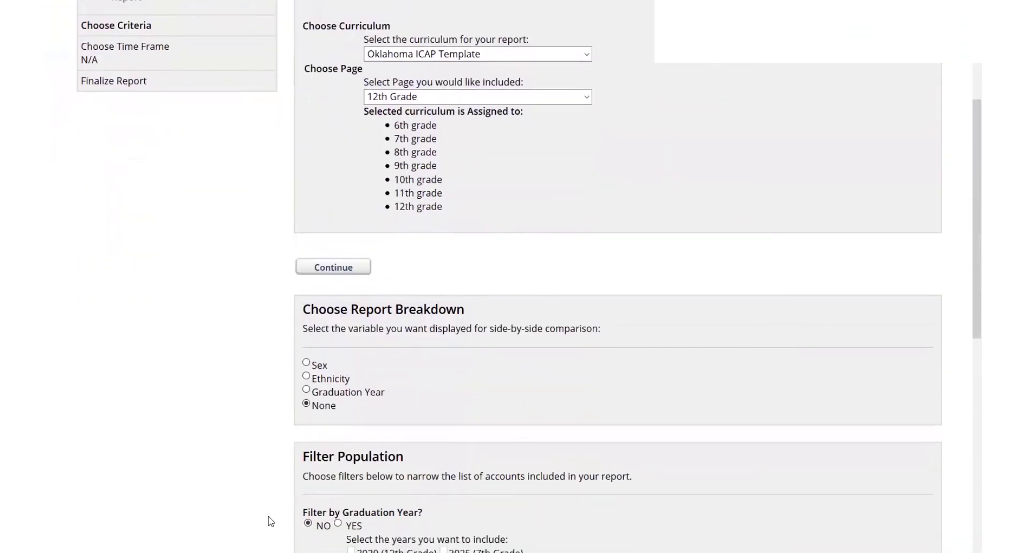
pyautogui.scroll(-2, 271, 521)
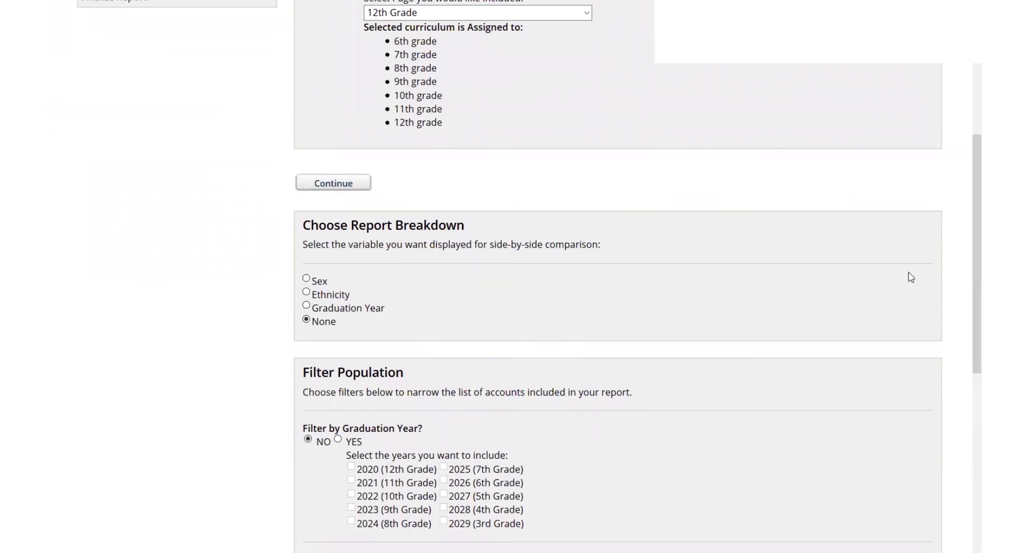
pyautogui.click(338, 439)
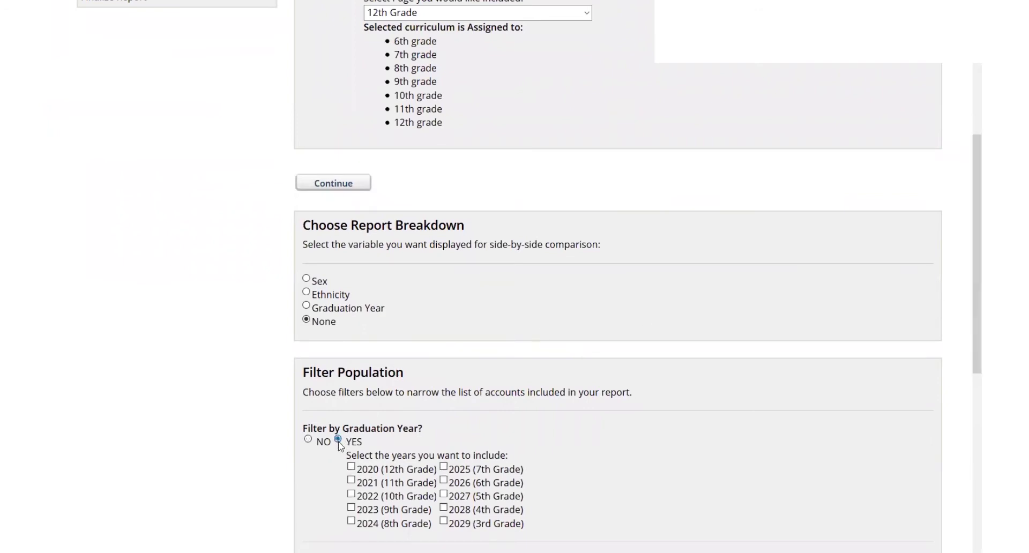
pyautogui.click(351, 468)
pyautogui.click(329, 184)
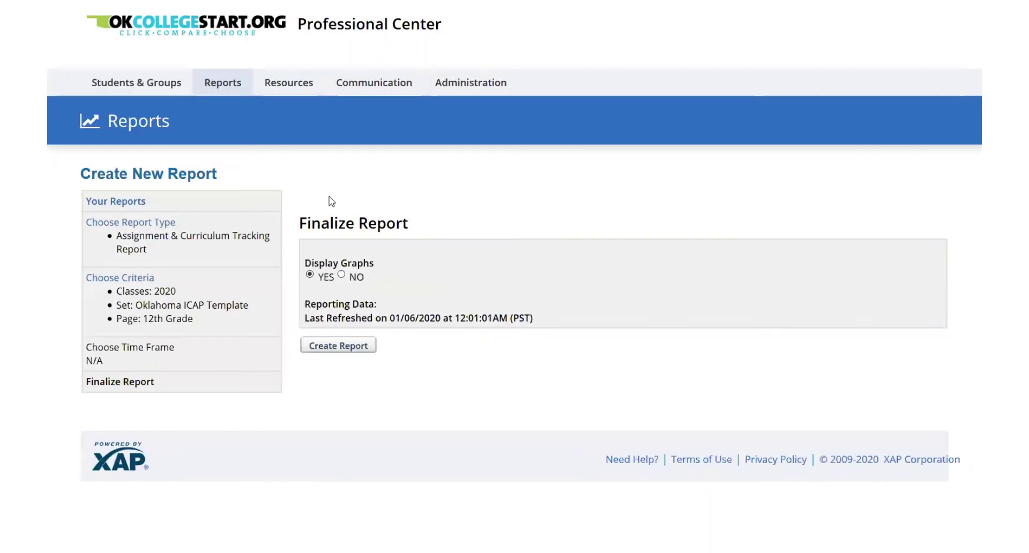
pyautogui.click(338, 346)
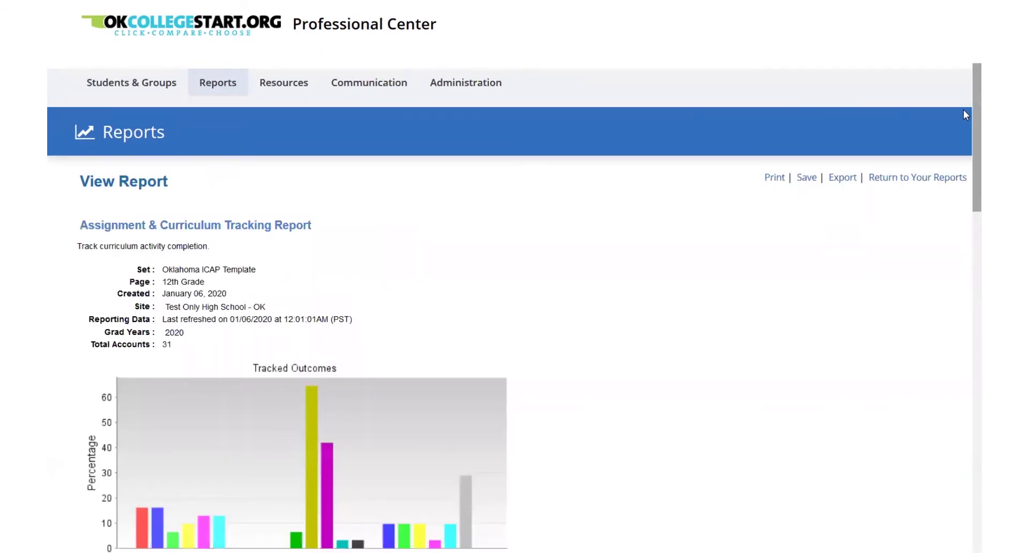
# Step: Examine the report's tracked outcomes chart, activity completion table and student-by-student checklist
pyautogui.scroll(-2, 963, 115)
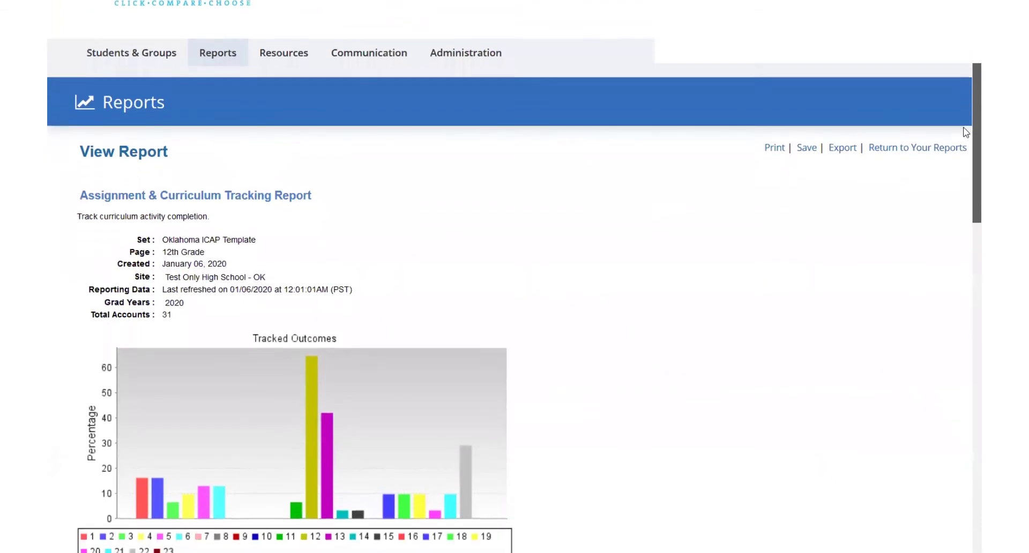
pyautogui.scroll(-5, 966, 153)
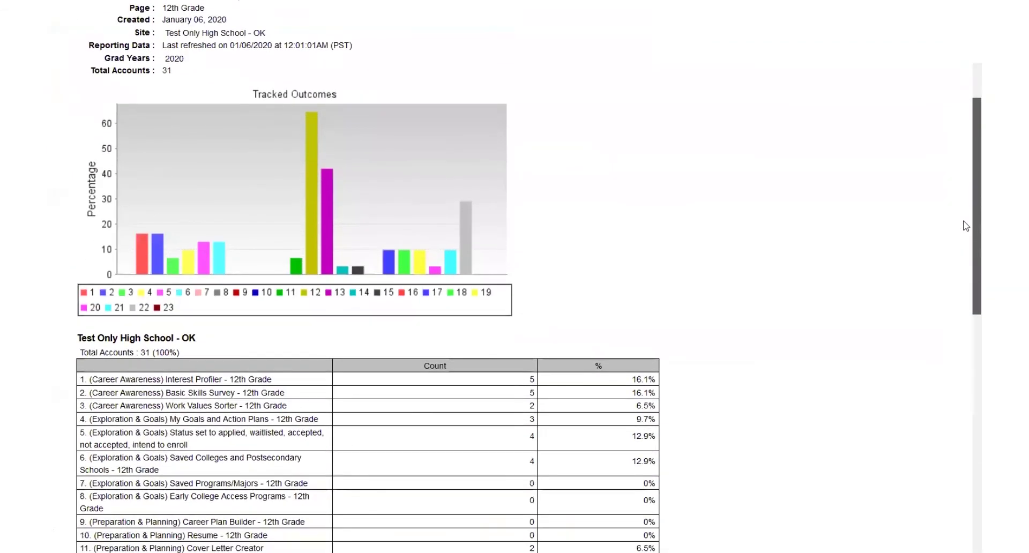
pyautogui.scroll(-3, 967, 250)
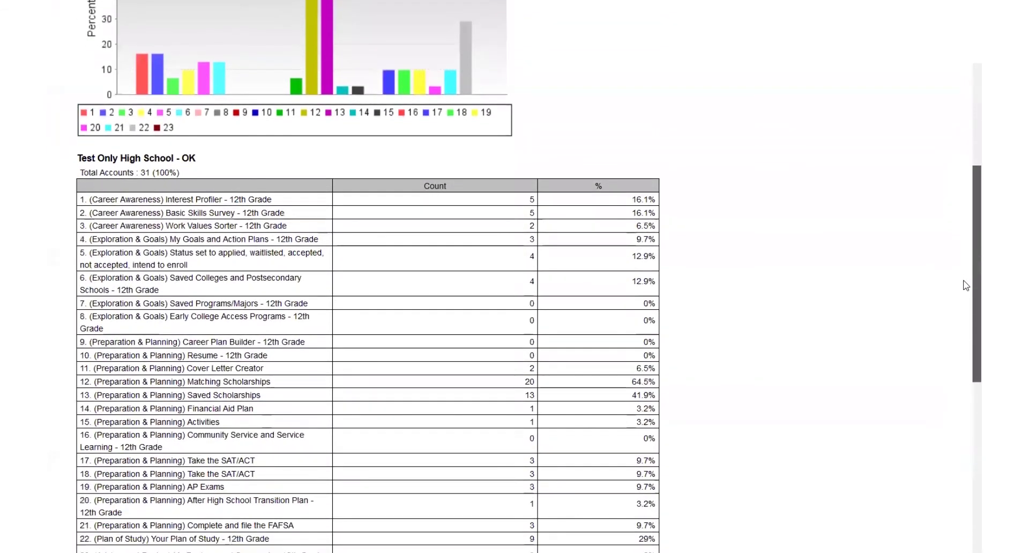
pyautogui.scroll(-1, 966, 287)
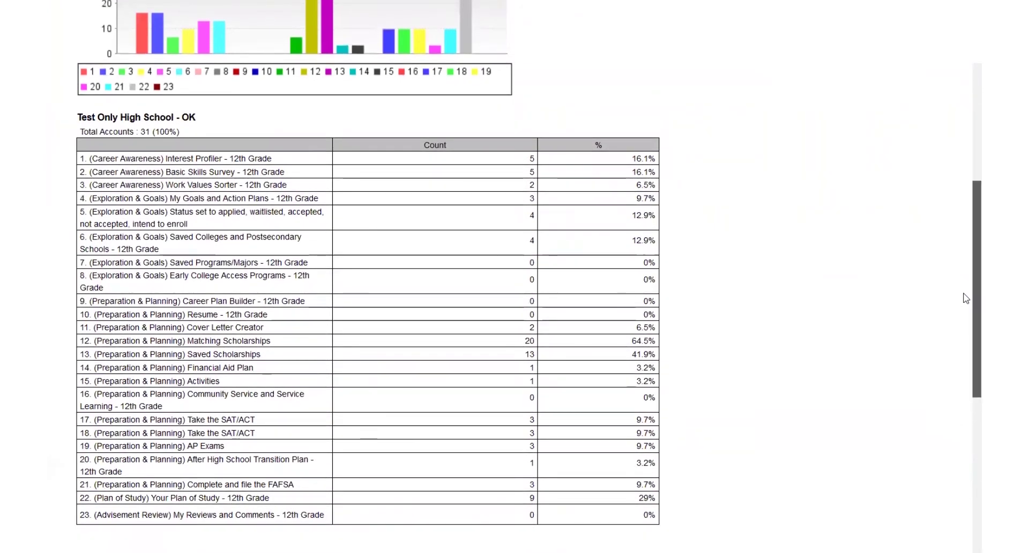
pyautogui.scroll(-1, 966, 300)
pyautogui.scroll(-3, 966, 316)
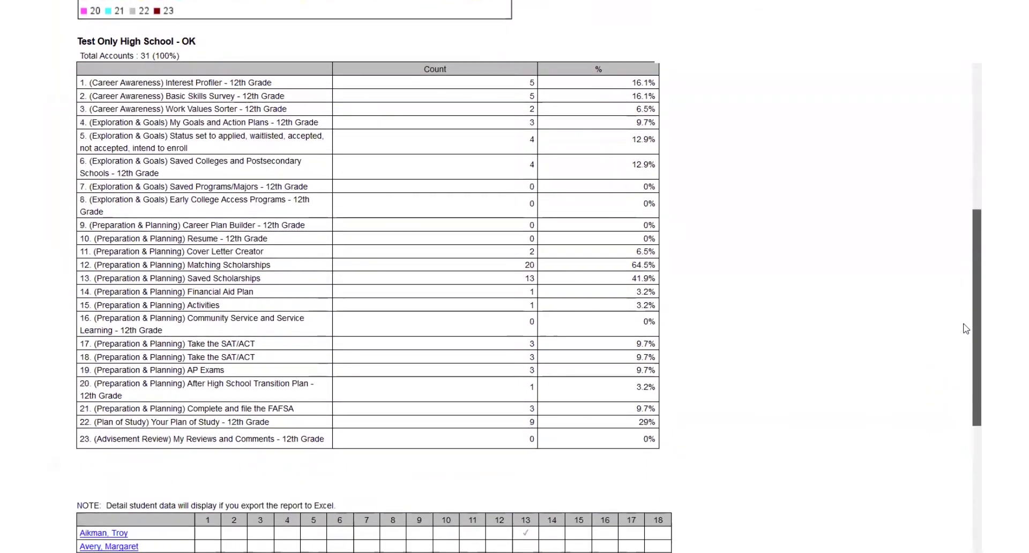
pyautogui.scroll(-2, 966, 370)
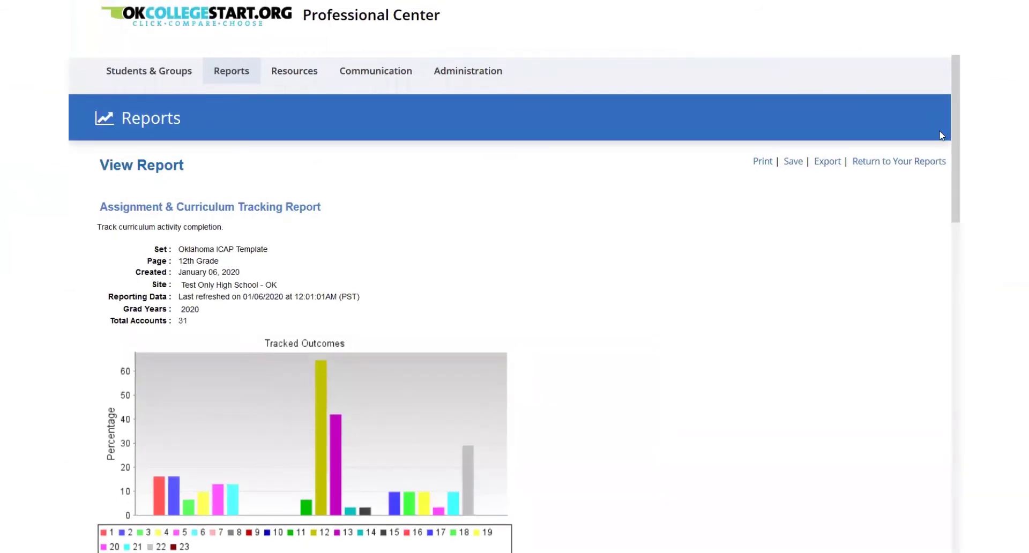
# Step: Choose Excel Document (XLSX) as the report's export type and save the report selections as "Monthly ICAP REport"
pyautogui.click(828, 162)
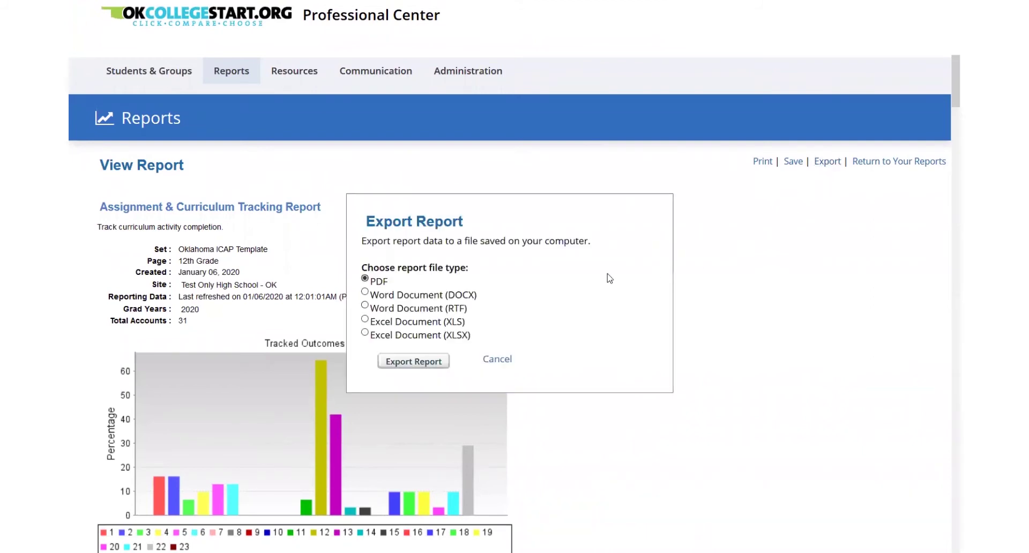
pyautogui.click(429, 336)
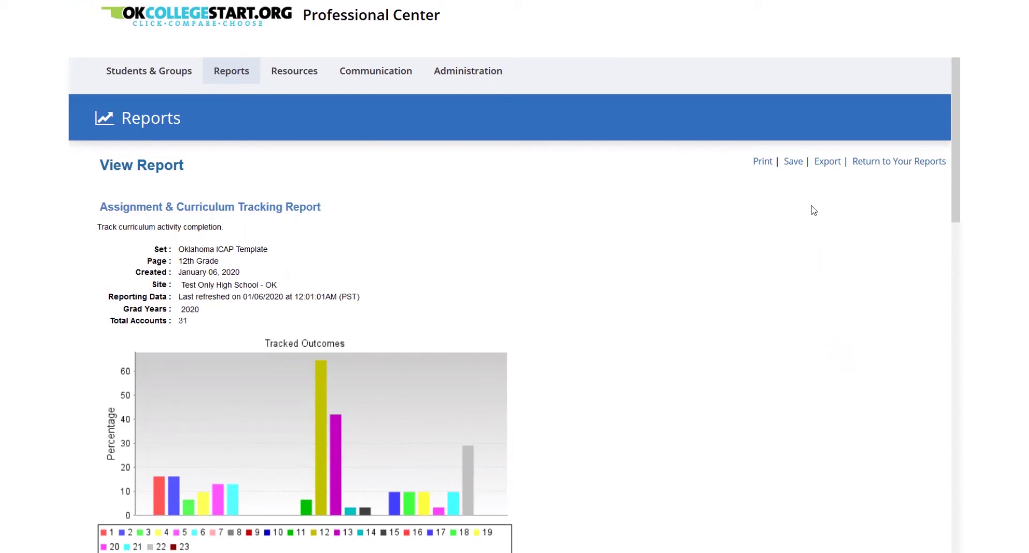
pyautogui.click(793, 162)
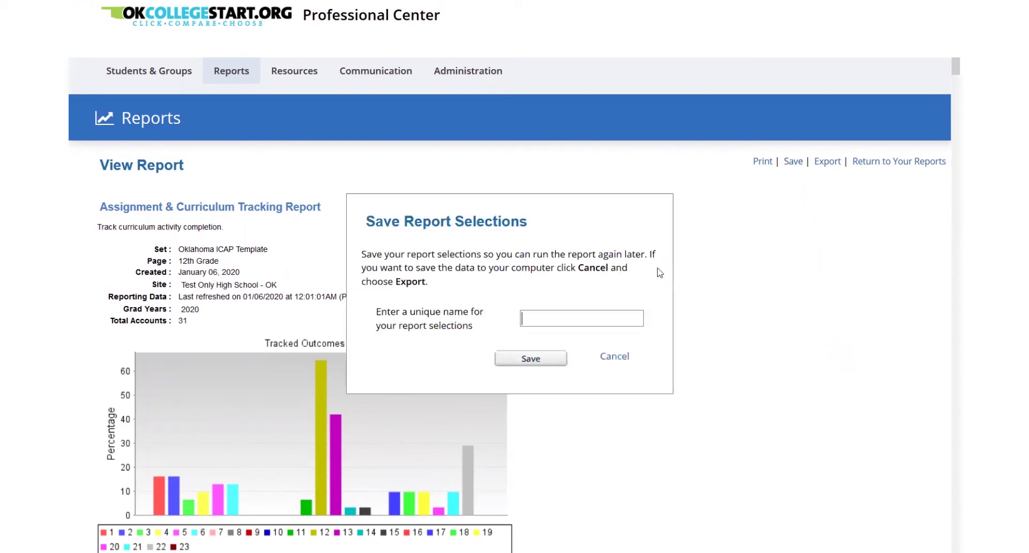
pyautogui.click(586, 318)
pyautogui.write('Monthly ICAP REport')
pyautogui.click(557, 358)
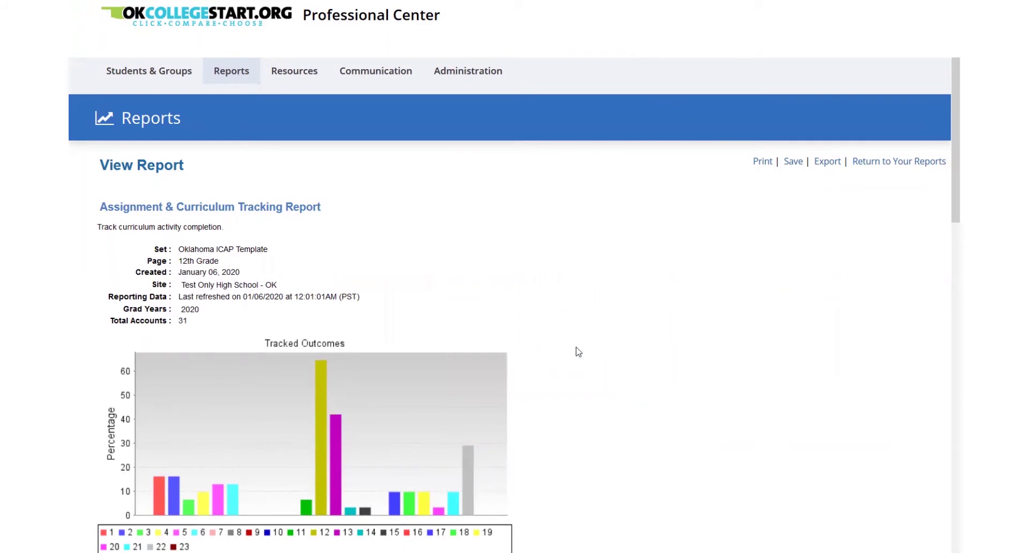
# Step: Return to the reports area and start a new Career Cluster Survey report
pyautogui.click(232, 74)
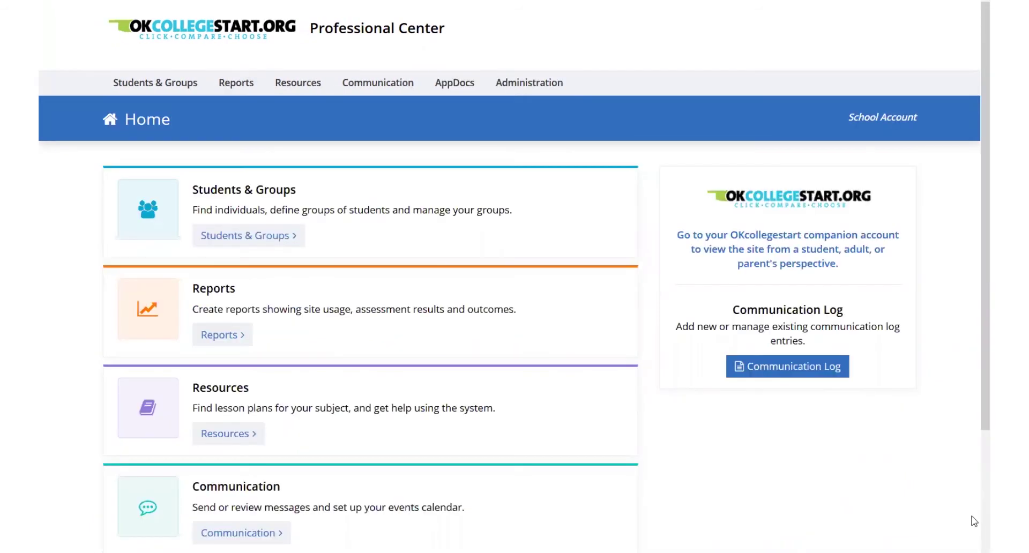
pyautogui.click(250, 89)
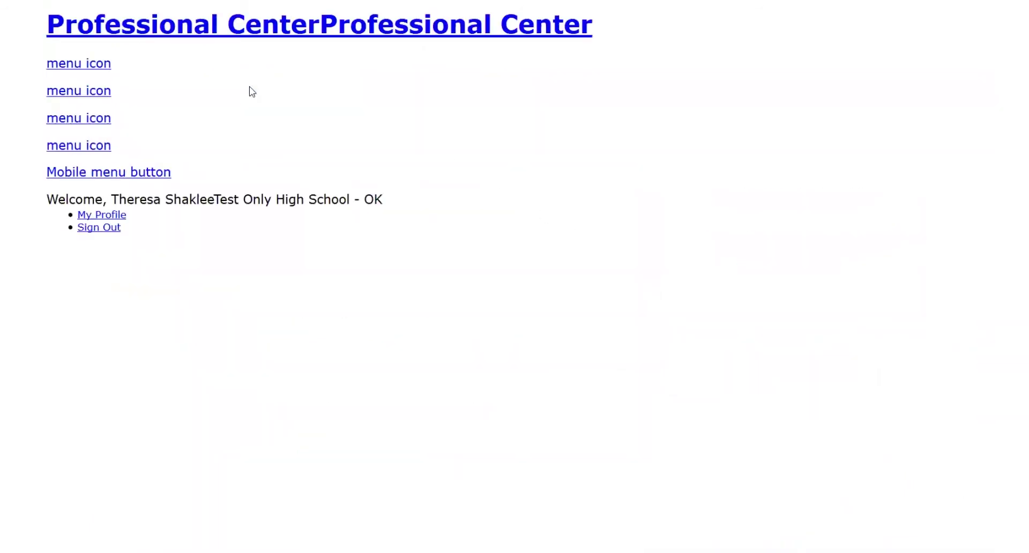
pyautogui.click(156, 192)
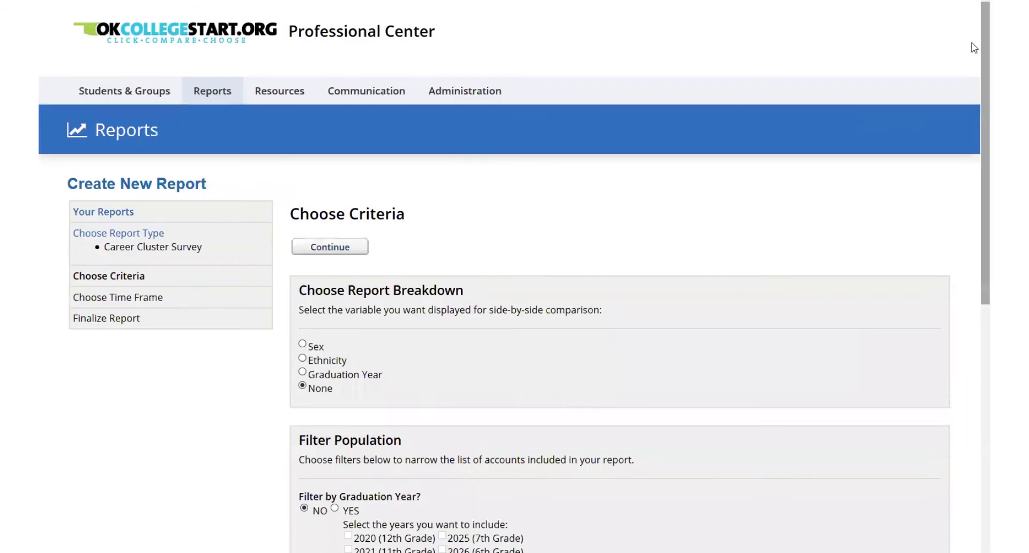
# Step: Accept the default report criteria with no breakdown and no population filters, and continue to the time frame
pyautogui.scroll(-3, 974, 54)
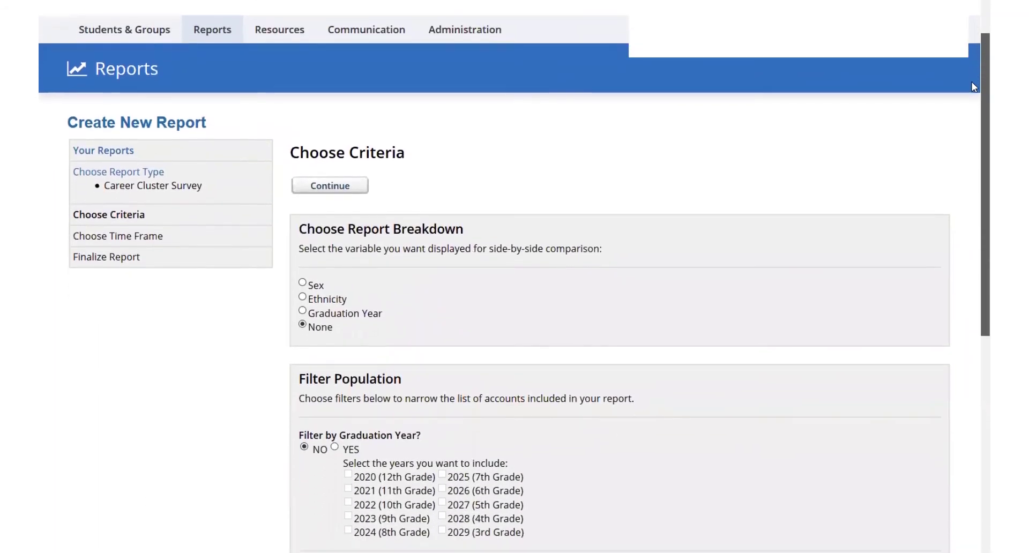
pyautogui.scroll(-5, 973, 133)
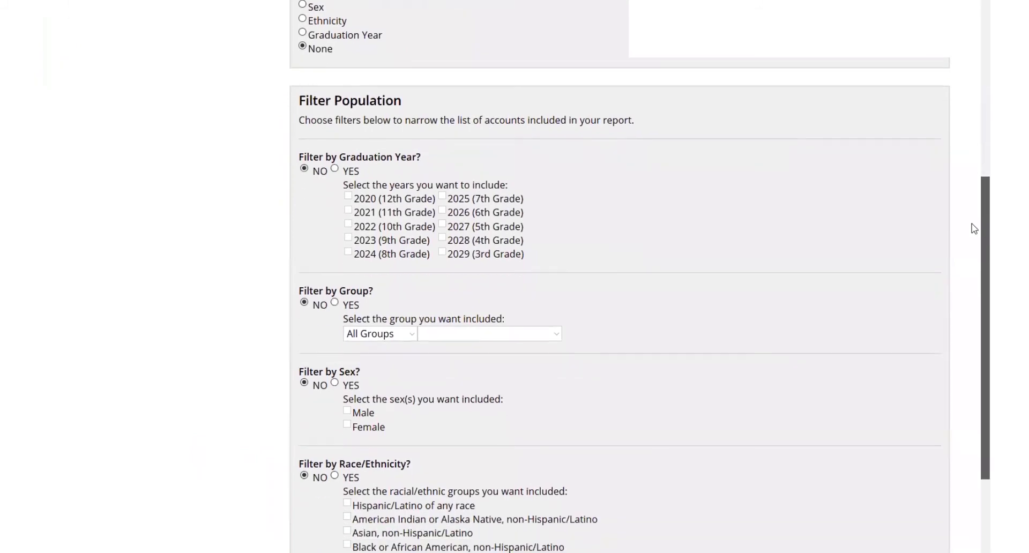
pyautogui.scroll(-4, 973, 258)
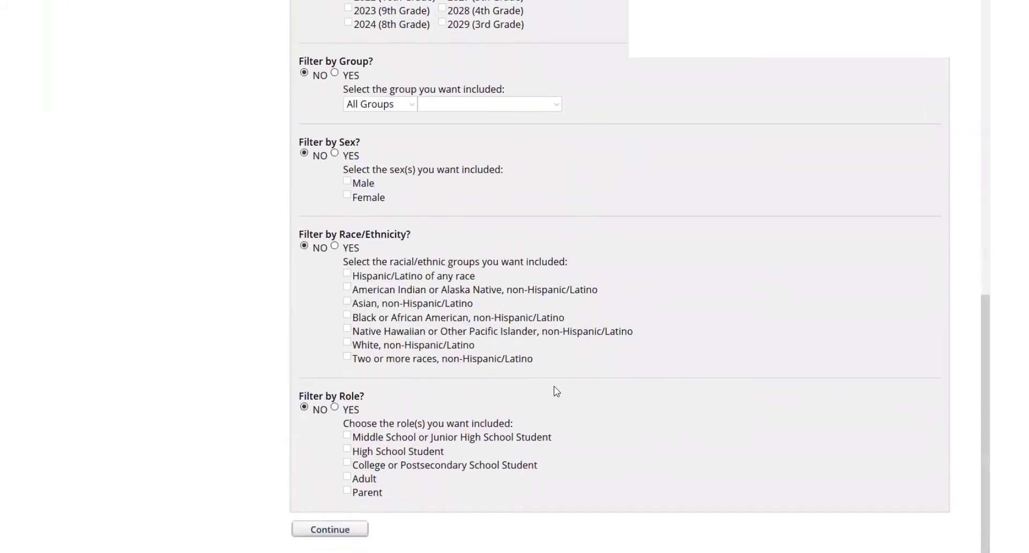
pyautogui.click(327, 535)
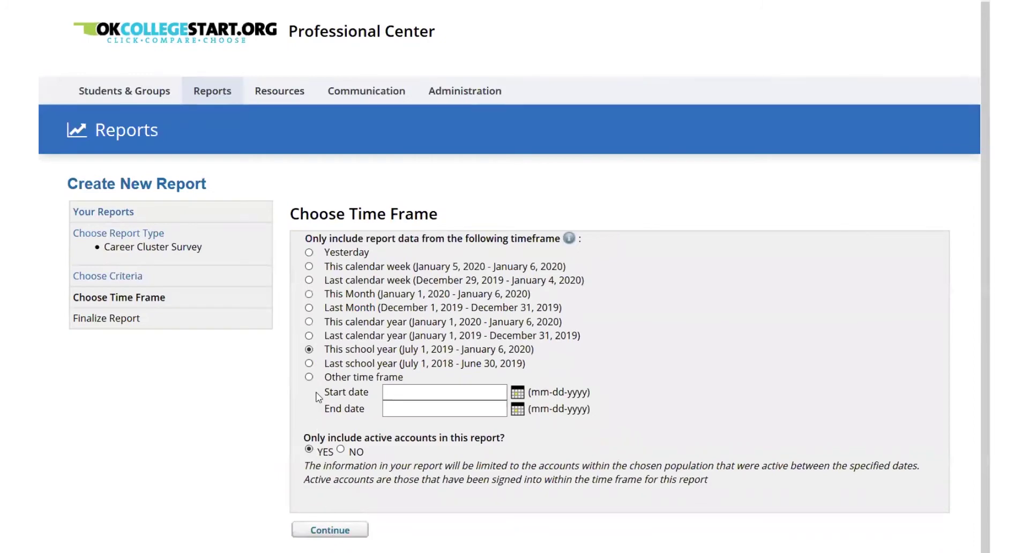
# Step: Set a custom time frame from 01-01-2018 to 12-31-2018 and create the Career Cluster Survey report with graphs
pyautogui.click(309, 377)
pyautogui.click(414, 391)
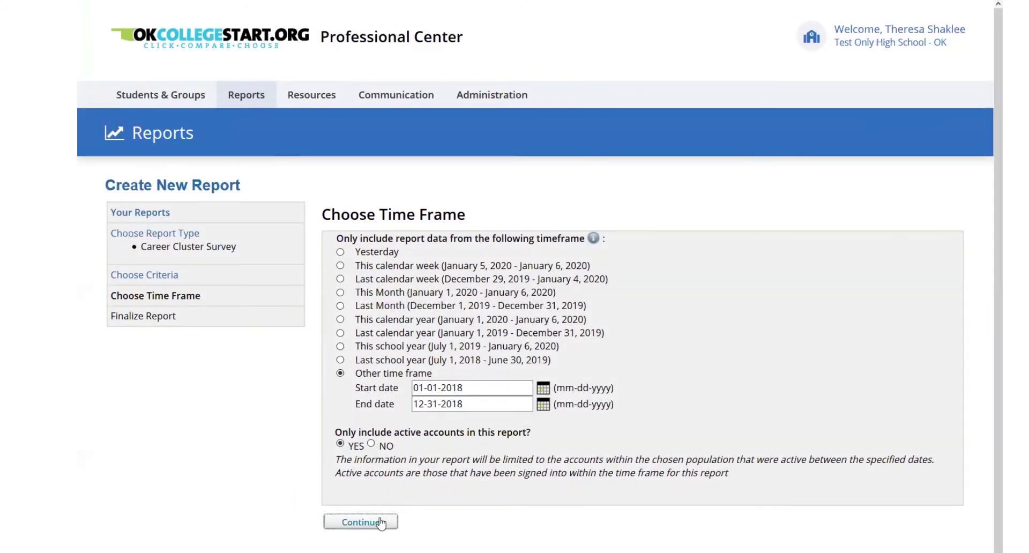
pyautogui.click(354, 527)
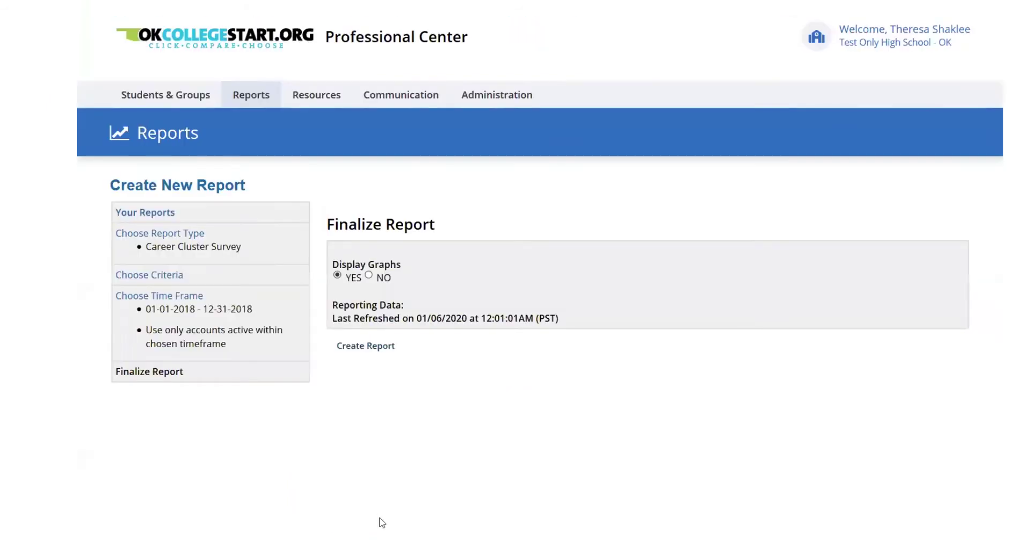
pyautogui.click(390, 353)
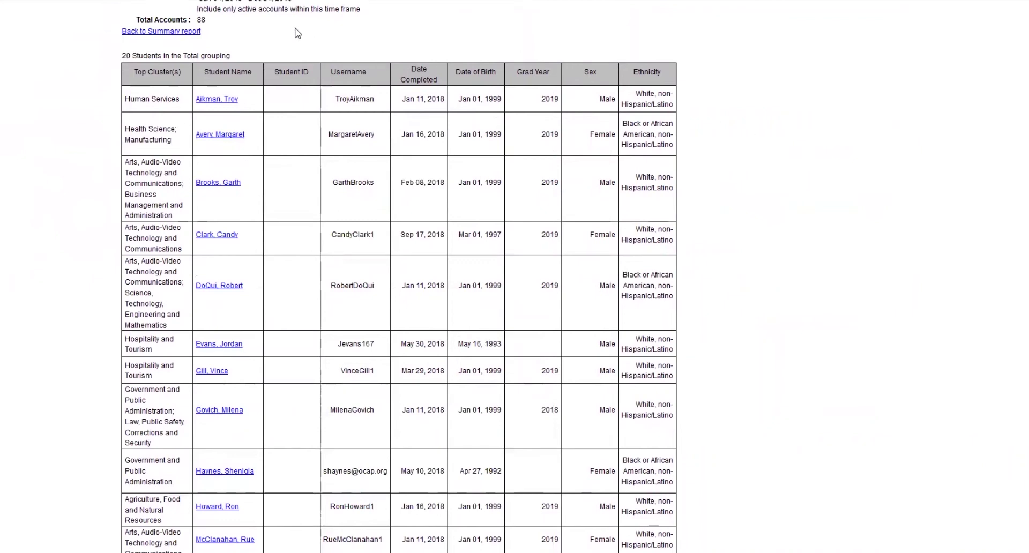
# Step: Return to the summary report, review the career cluster results and open the students counted under Business Management and Administration
pyautogui.click(159, 33)
pyautogui.scroll(-3, 515, 277)
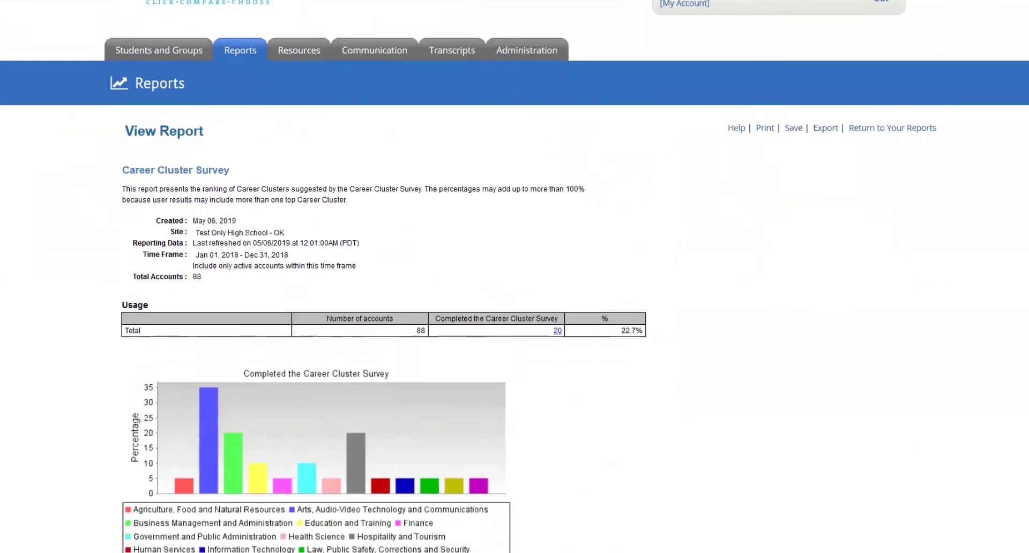
pyautogui.scroll(-5, 515, 277)
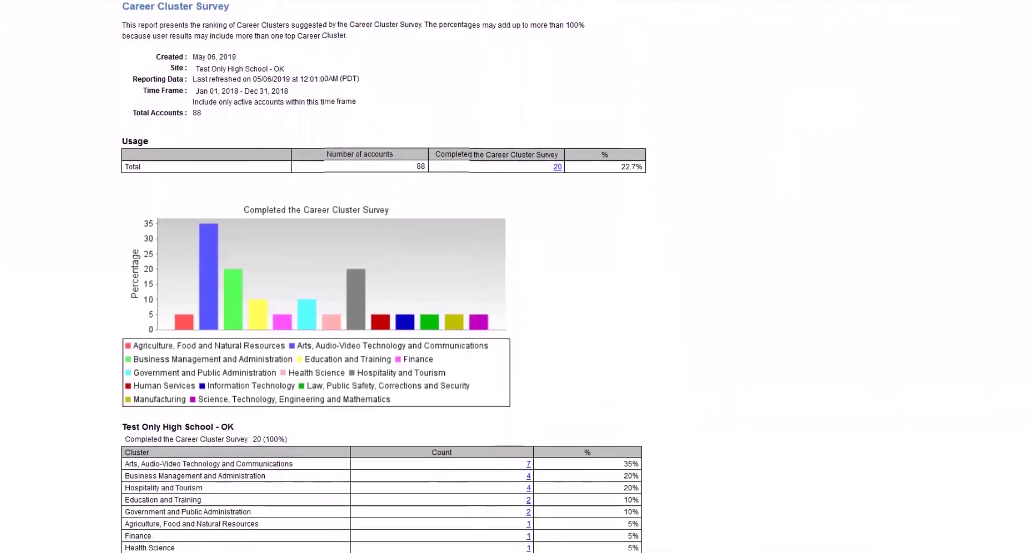
pyautogui.scroll(-2, 515, 277)
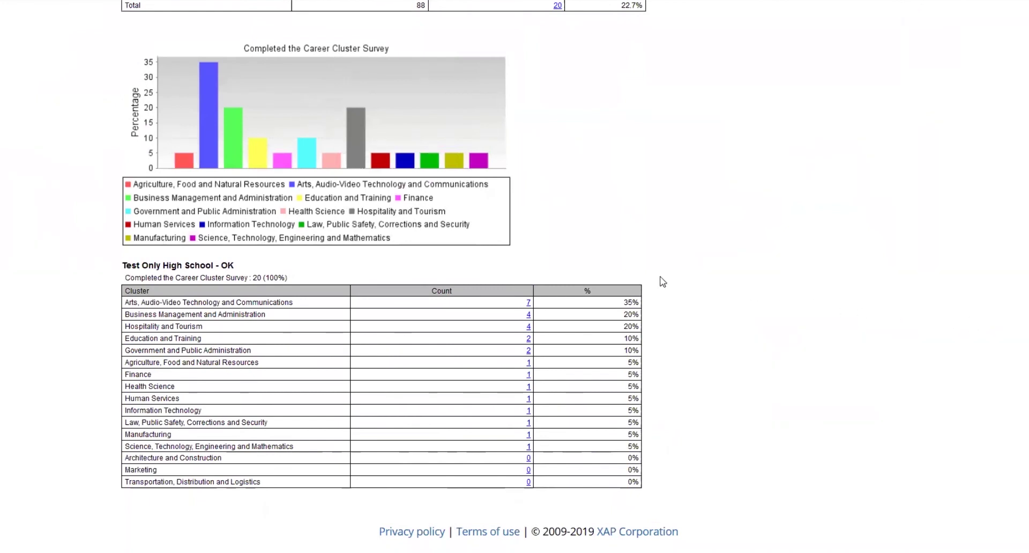
pyautogui.click(529, 314)
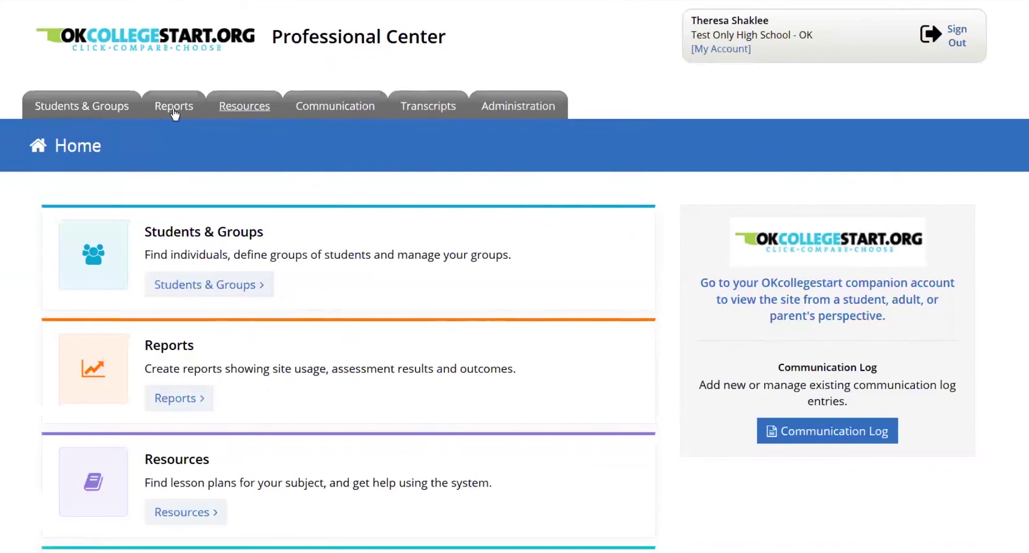
# Step: Start a new report from the reports area and open the Transcripts Report Builder as its type
pyautogui.click(175, 109)
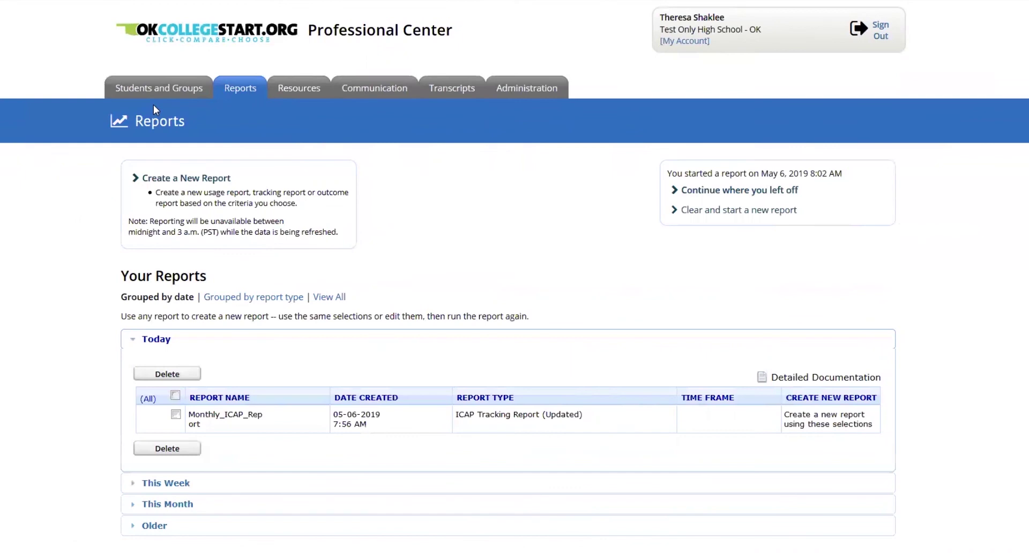
pyautogui.click(200, 179)
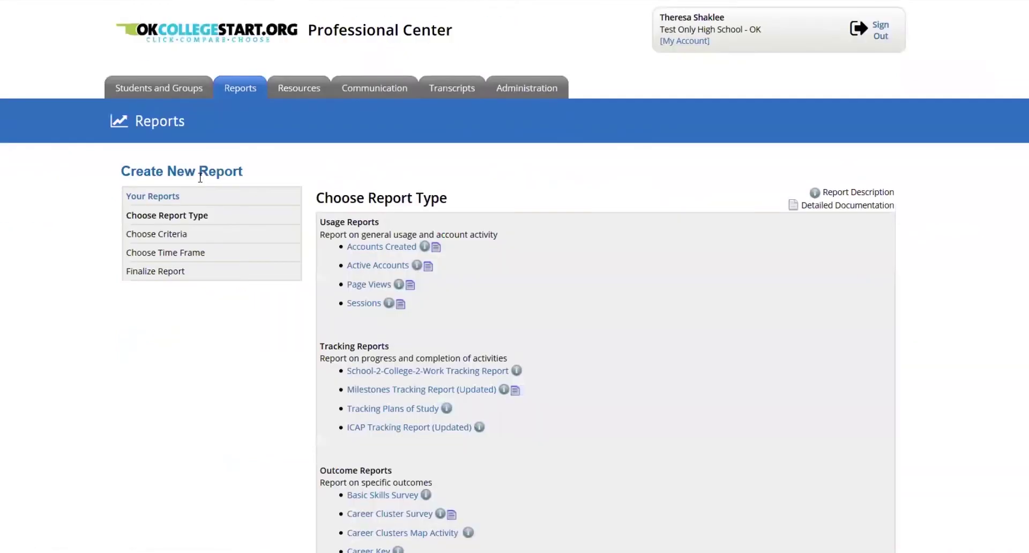
pyautogui.scroll(-6, 631, 274)
pyautogui.scroll(-8, 475, 468)
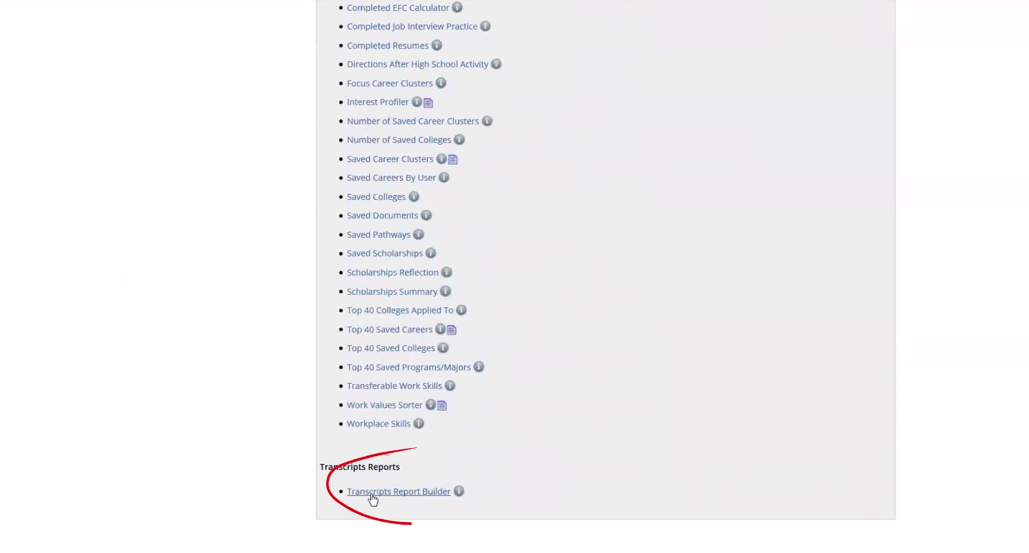
pyautogui.click(373, 494)
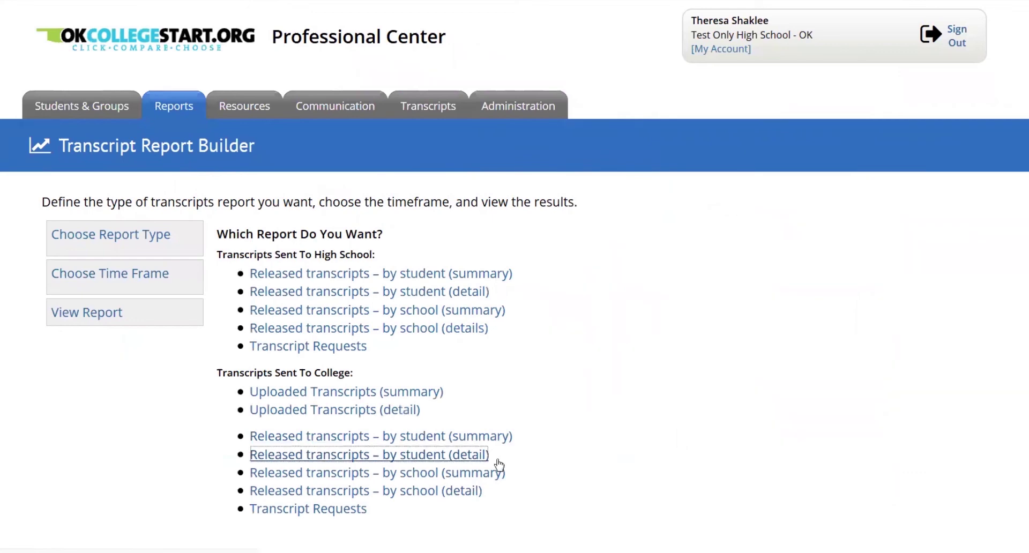
# Step: Run the college "Released transcripts – by student (detail)" report for the custom time frame 1/1/2010 to 1/1/2019 and return to the report type choices
pyautogui.click(492, 456)
pyautogui.click(243, 430)
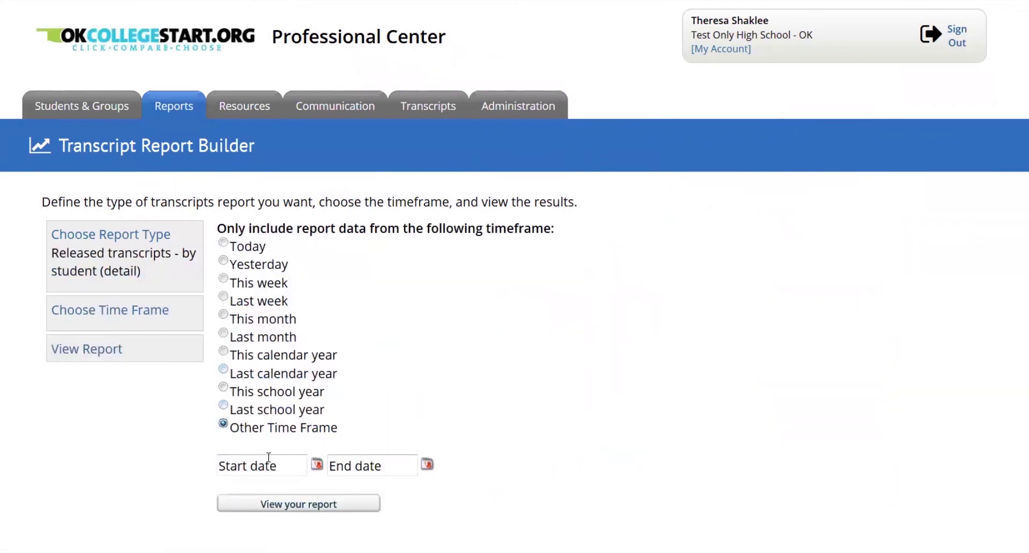
pyautogui.click(264, 462)
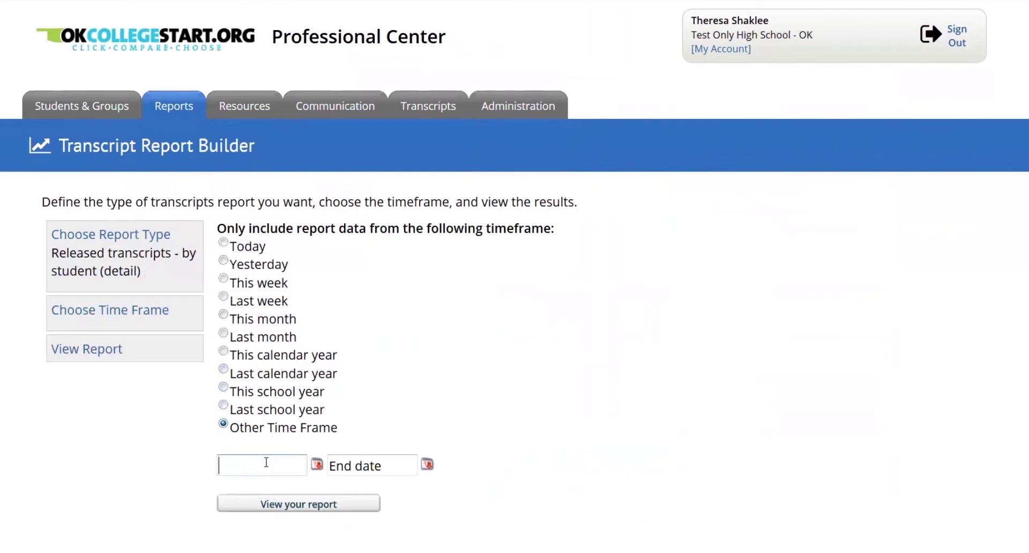
pyautogui.write('01/01/2')
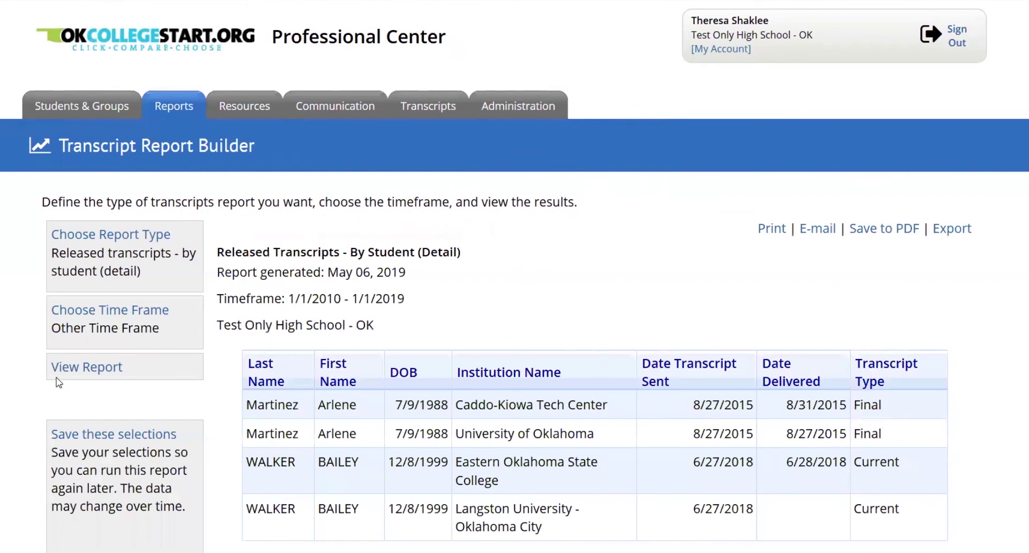
pyautogui.click(182, 236)
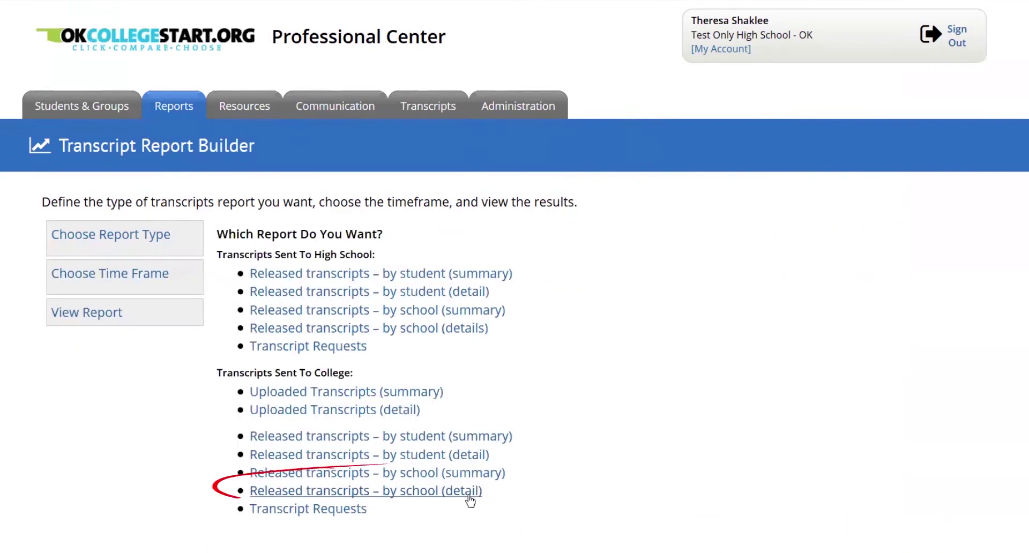